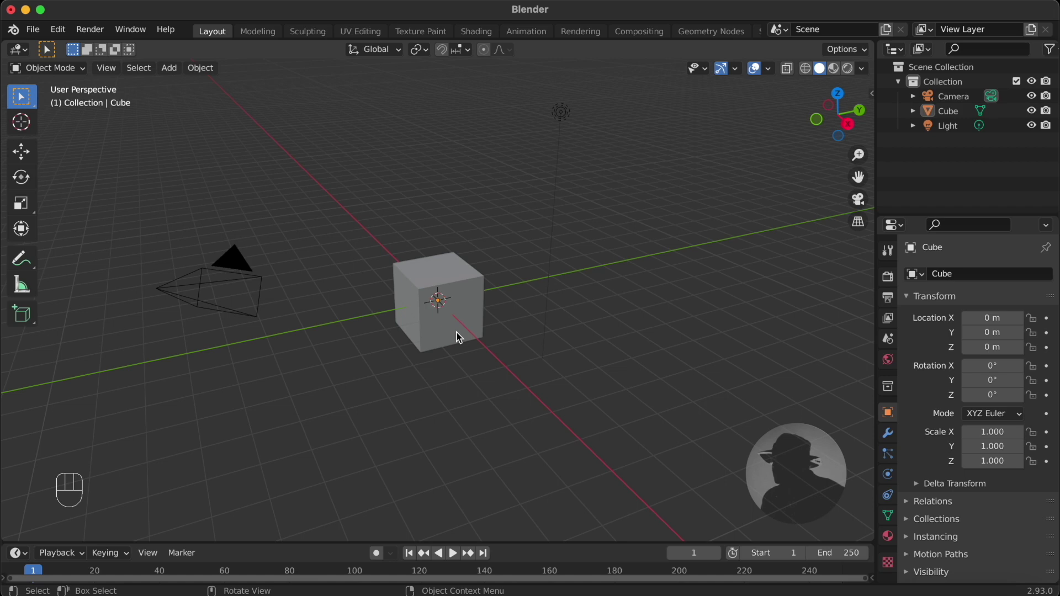
Step: Rename the Cube to 'Wall' from the Outliner
double_click(946, 114)
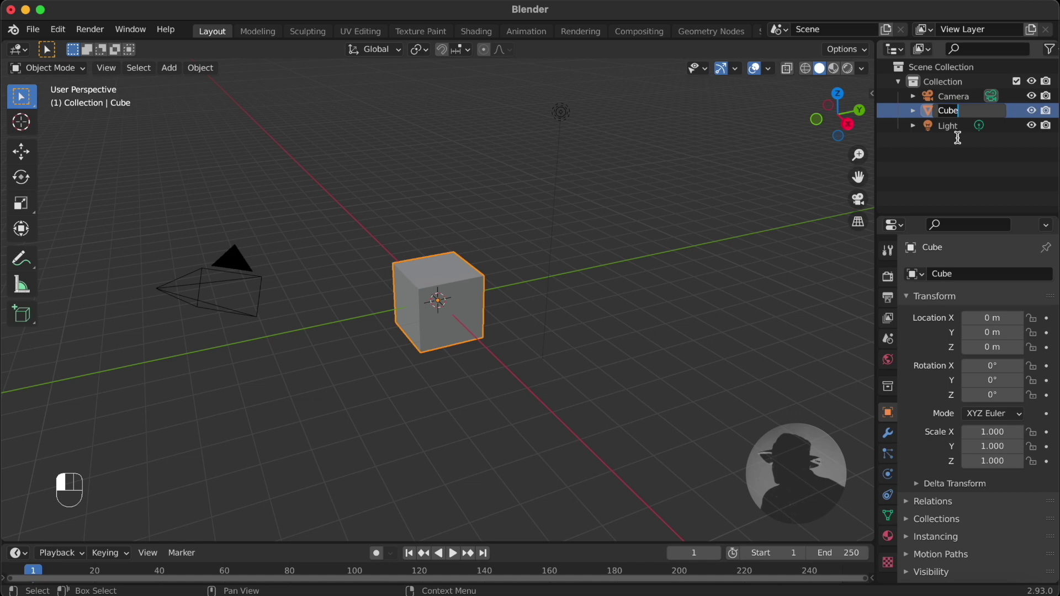
text(Wal)
text(l)
key(Return)
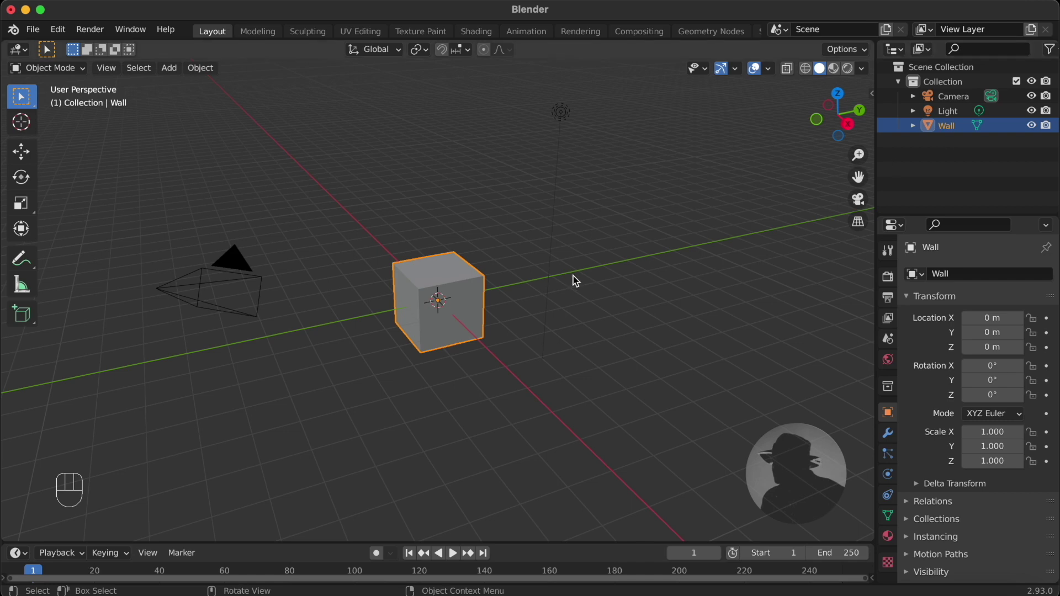
Step: Rename the Wall object to 'Post' using the F2 rename box
key(F2)
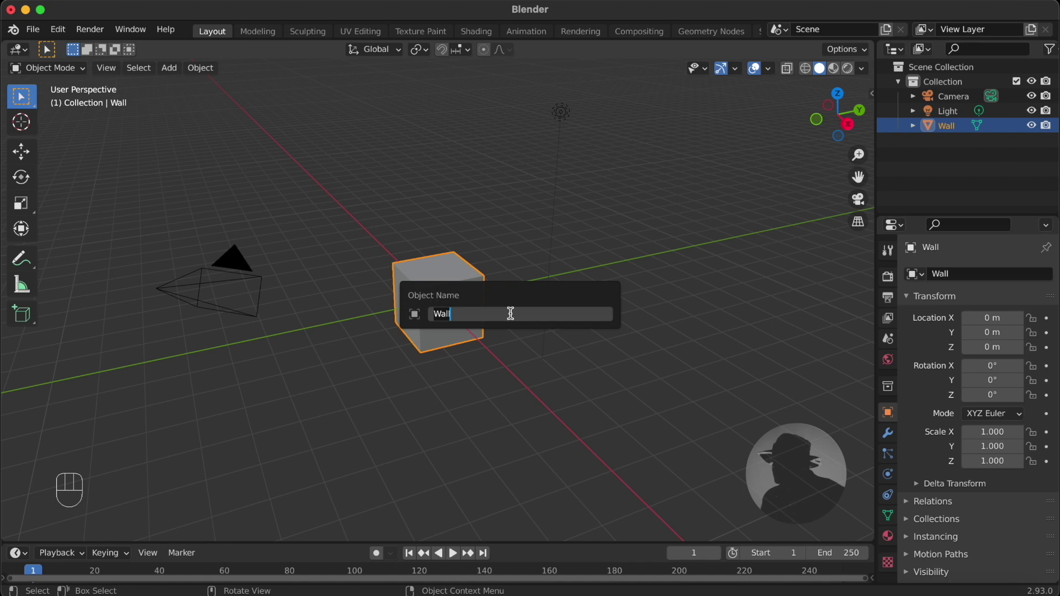
key(BackSpace)
text(Po)
text(st)
key(Return)
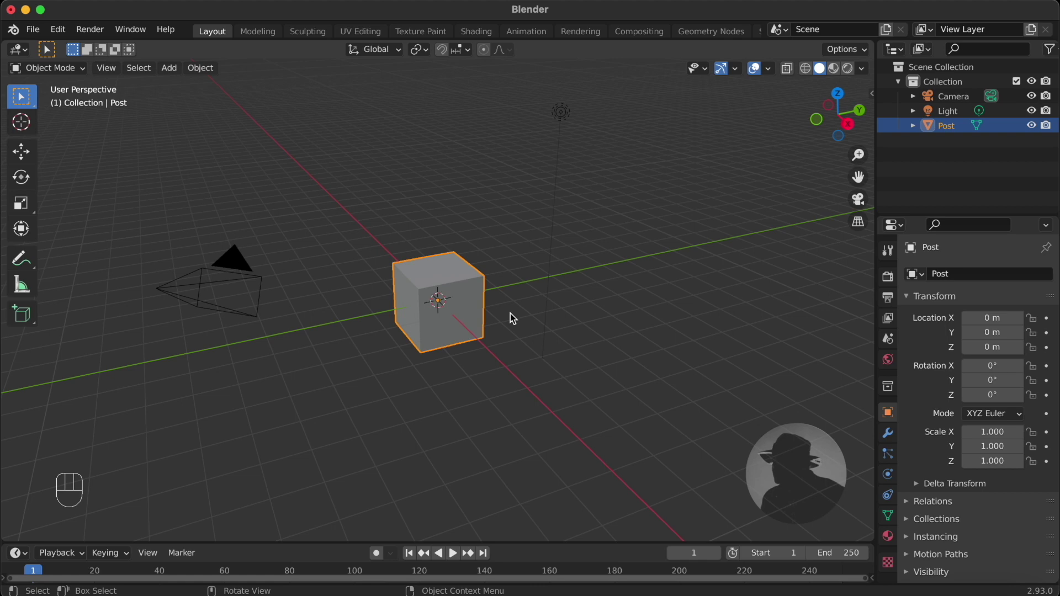
Step: Rename the Post object to 'Brick' via the right-click Rename Active Object option
right_click(461, 312)
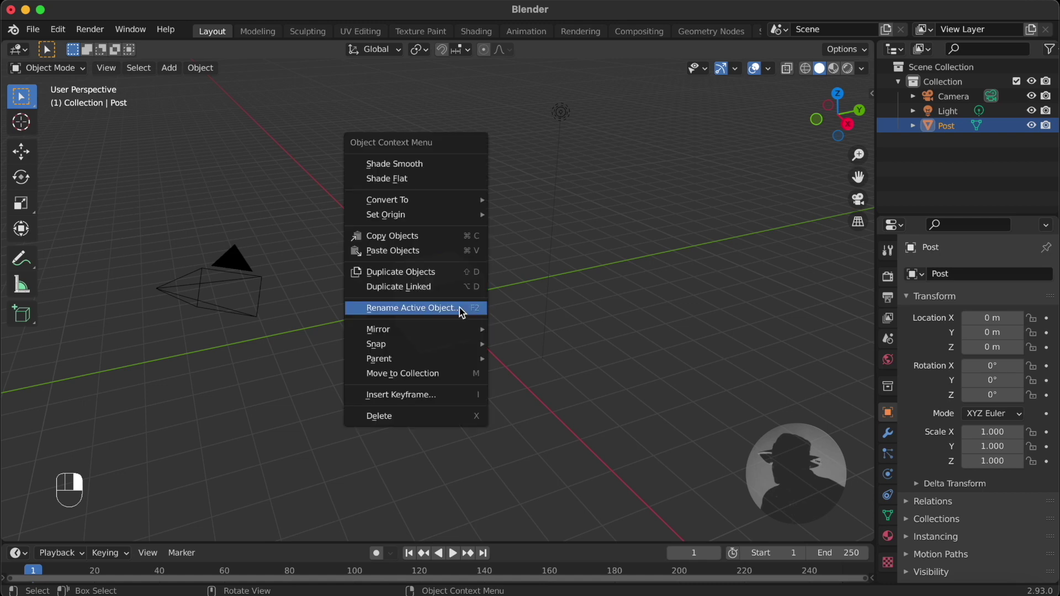
click(460, 307)
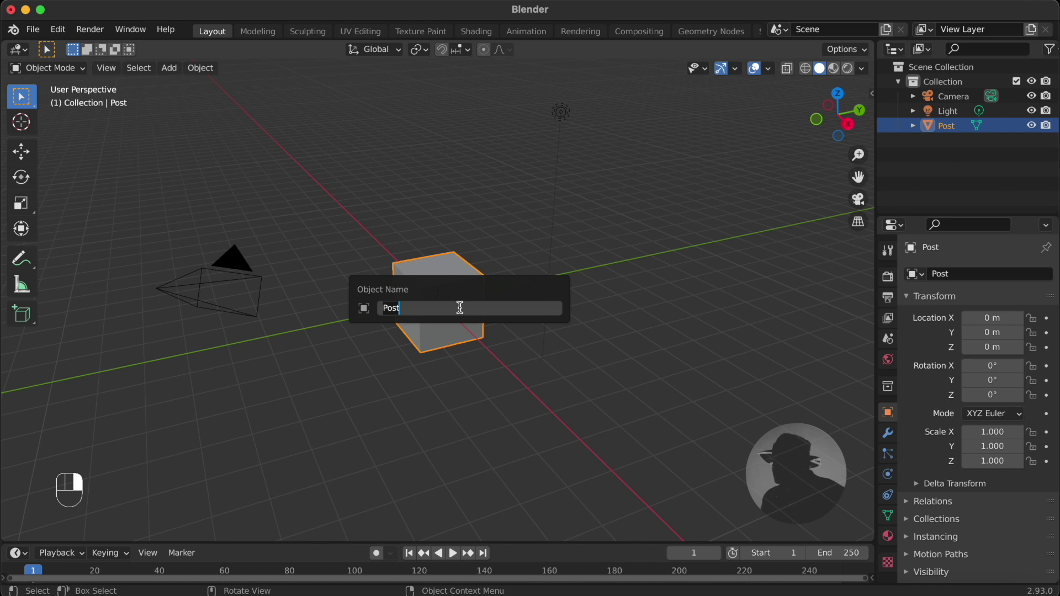
key(BackSpace)
text(Bri)
text(ck)
key(Return)
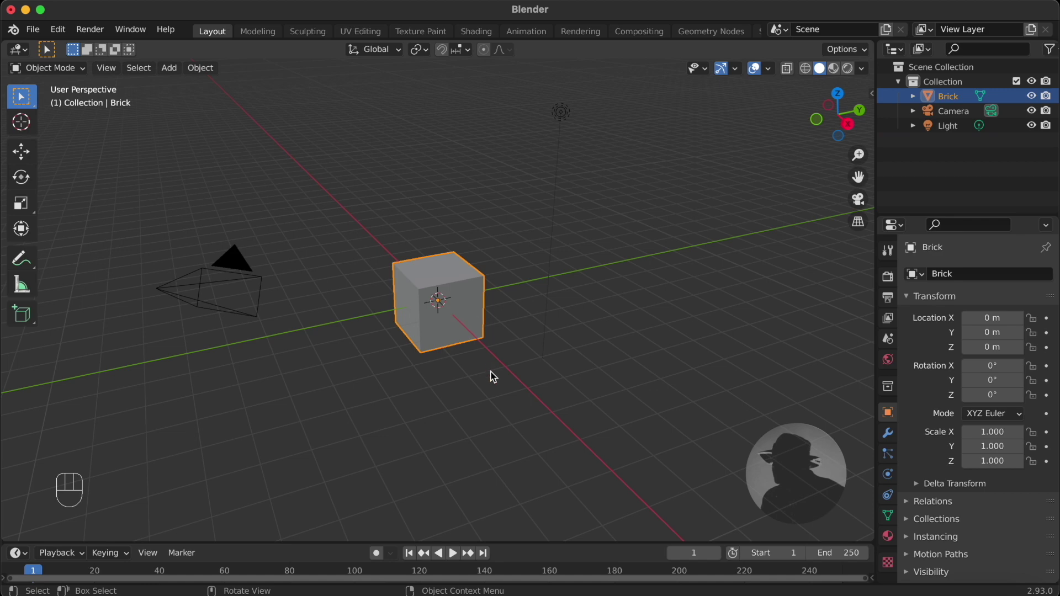